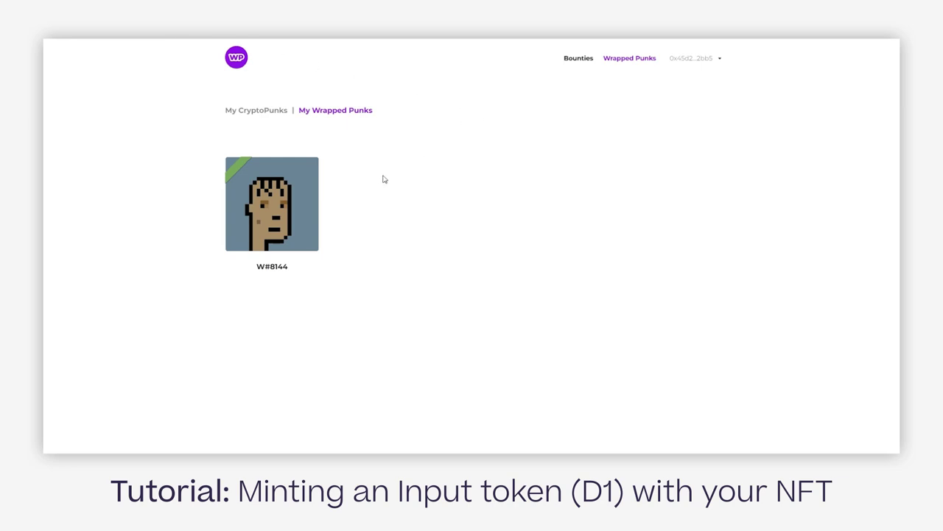
- Switch to the My CryptoPunks tab, which lists no unwrapped punks in the wallet
click(234, 115)
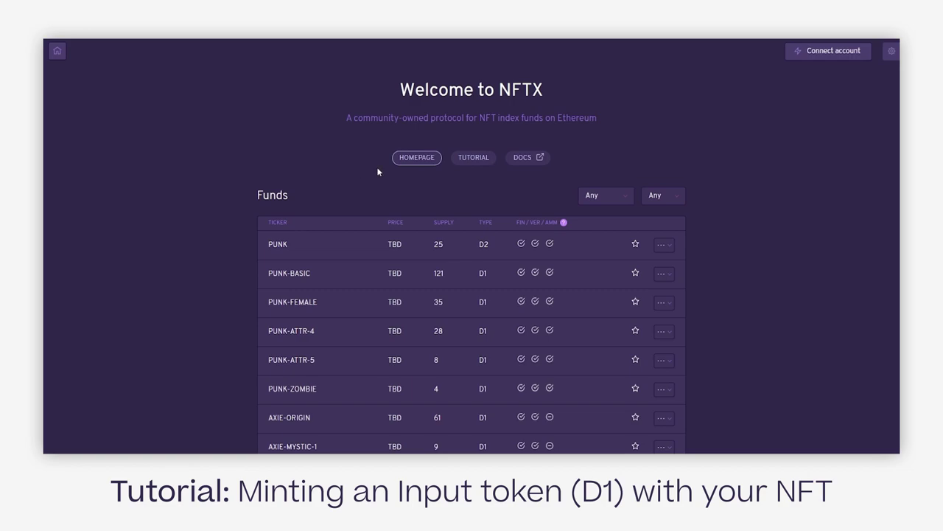
- Bring up the Metamask and Frame wallet choices via Connect account
click(846, 58)
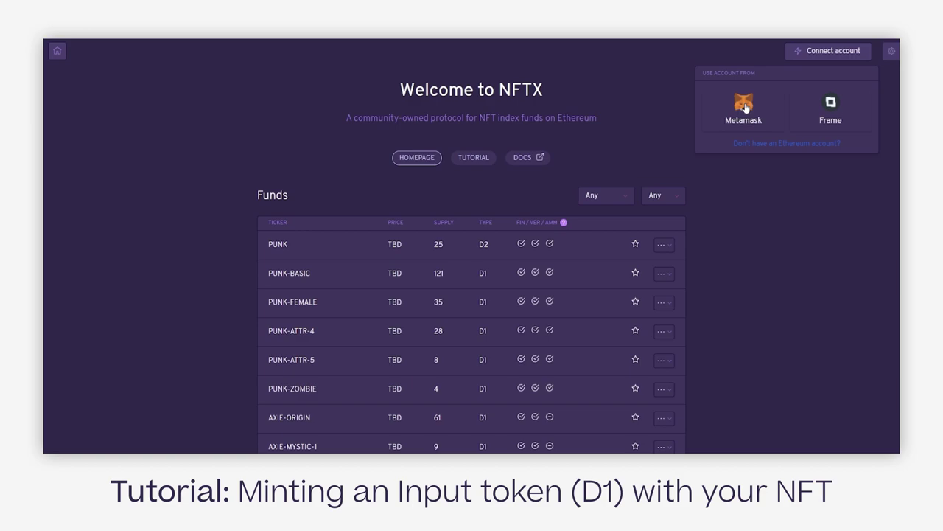
- Connect the Metamask wallet on Ethereum Mainnet and dismiss the Active Account details
click(746, 108)
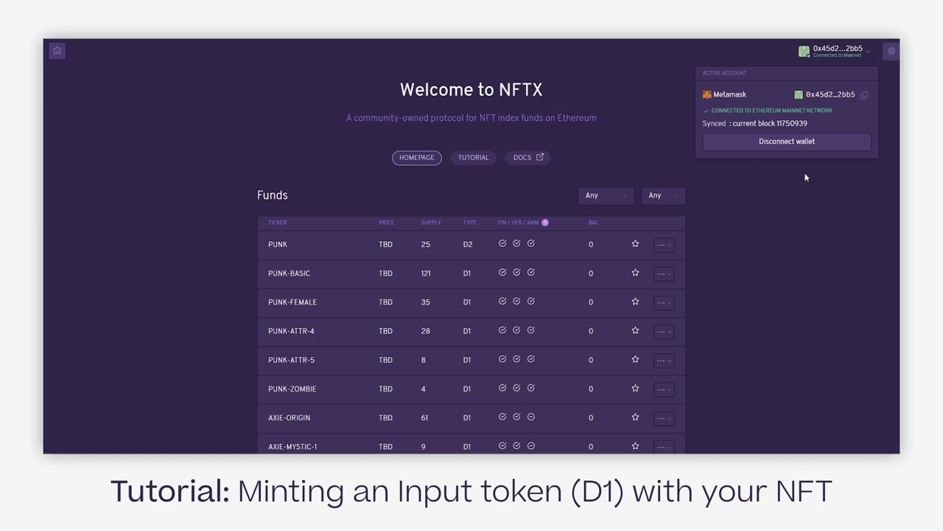
click(754, 221)
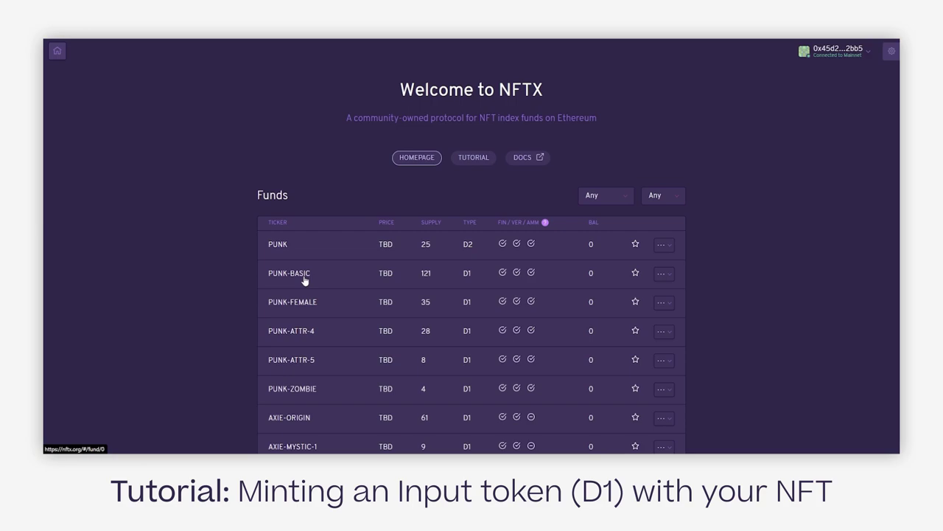
- Open the PUNK-BASIC Fund #0 page and check its D1 type value
click(305, 278)
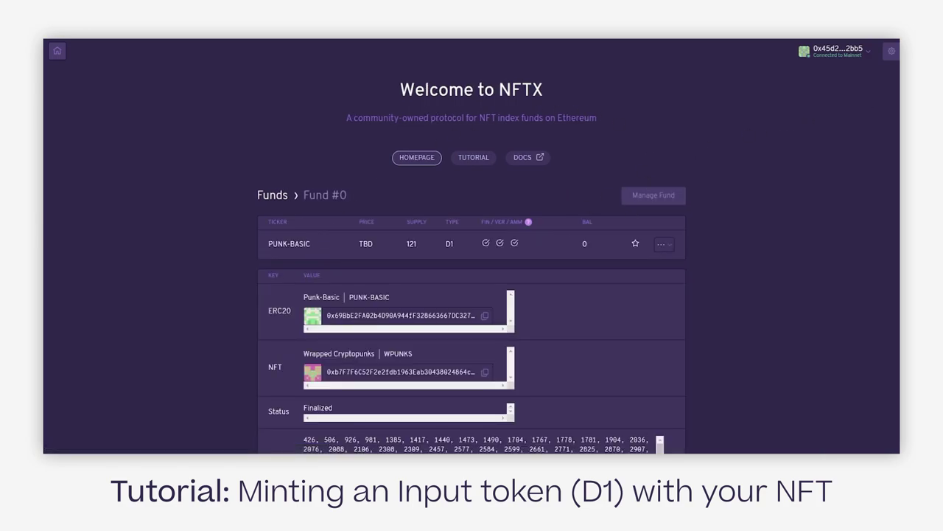
scroll(774, 127, down, 2)
scroll(804, 216, down, 2)
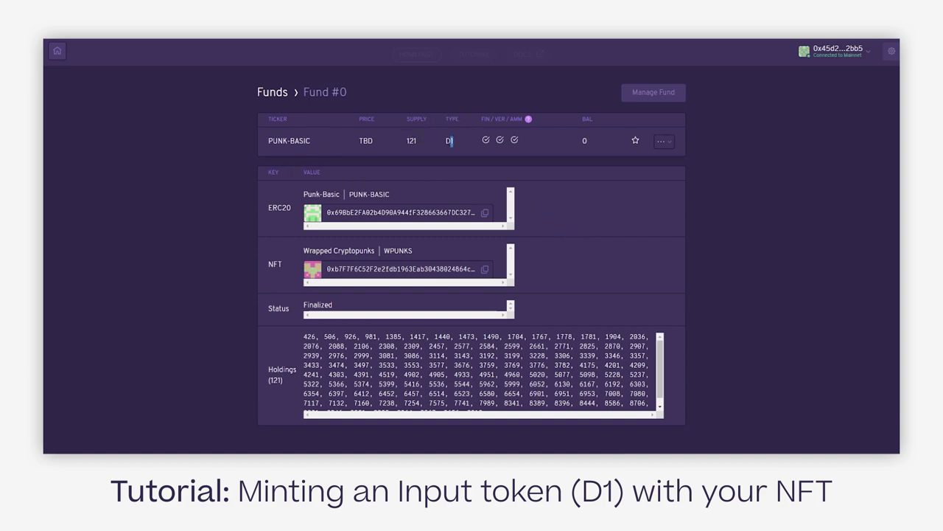
double_click(451, 140)
click(456, 142)
double_click(449, 140)
click(536, 166)
- Review the fund's 121 held punk IDs, ending at 9913, then open its mint/redeem actions
scroll(474, 318, down, 1)
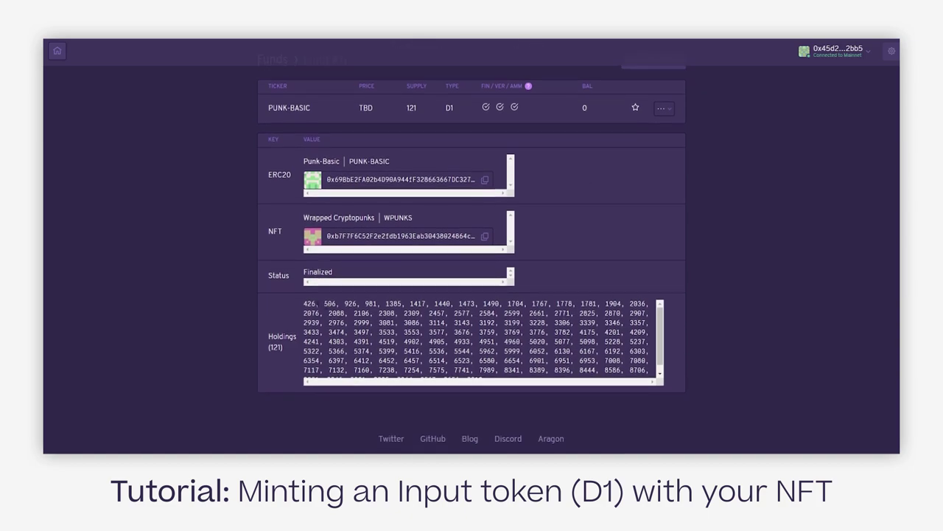
drag(304, 303, 658, 373)
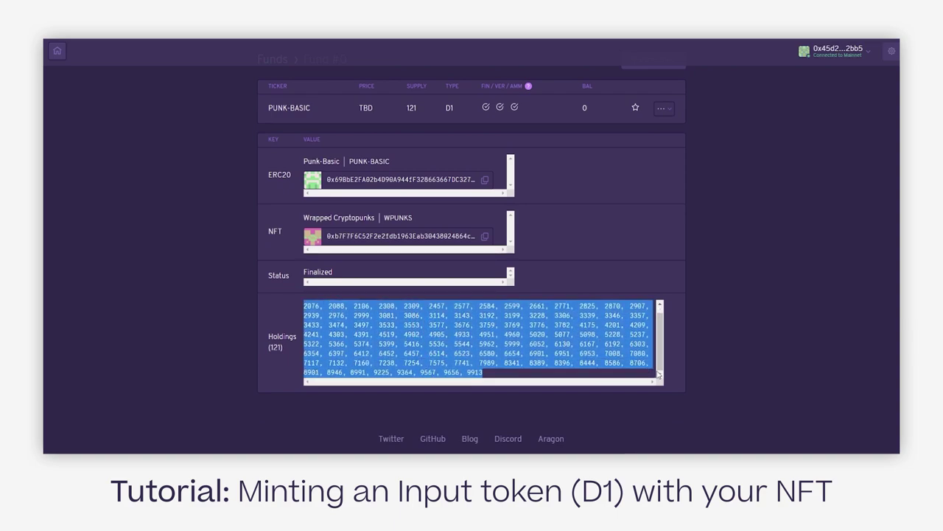
click(619, 375)
double_click(479, 372)
click(487, 375)
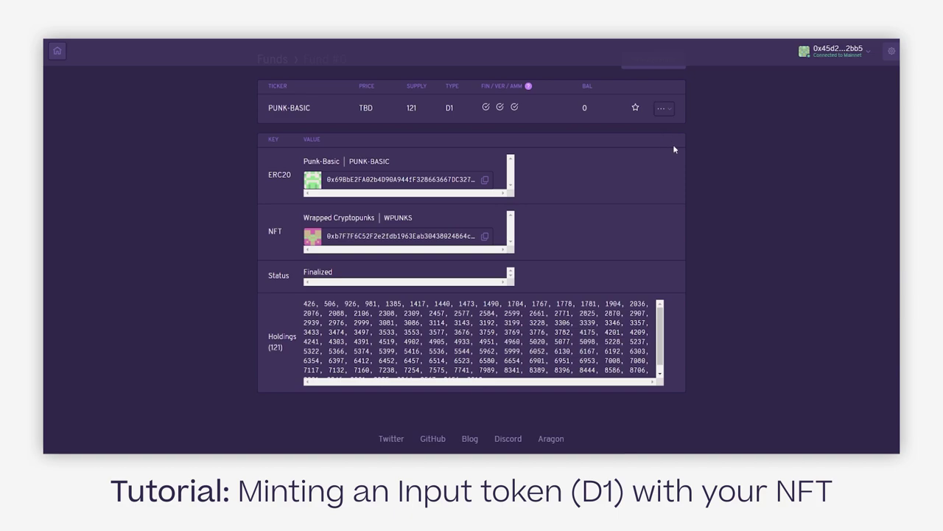
scroll(661, 224, up, 1)
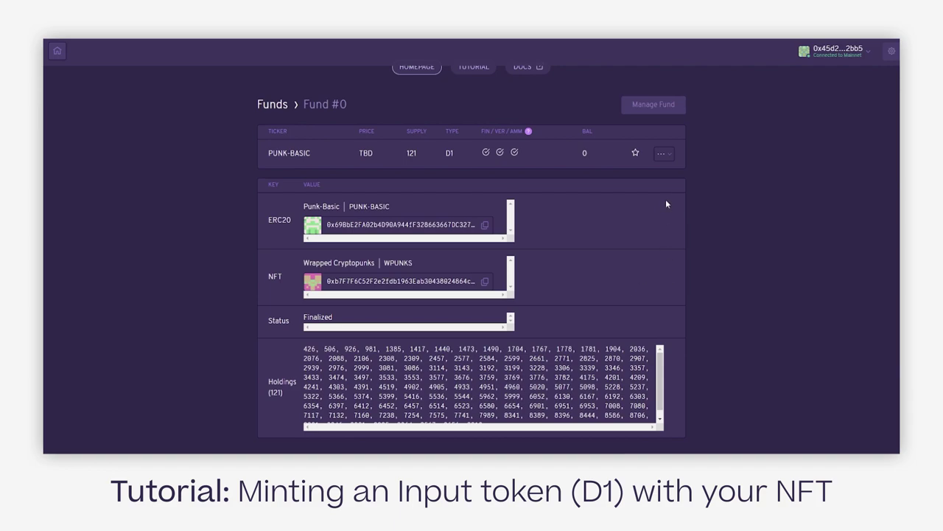
click(668, 158)
- Choose Mint for PUNK-BASIC and focus the empty Token IDs field
click(651, 170)
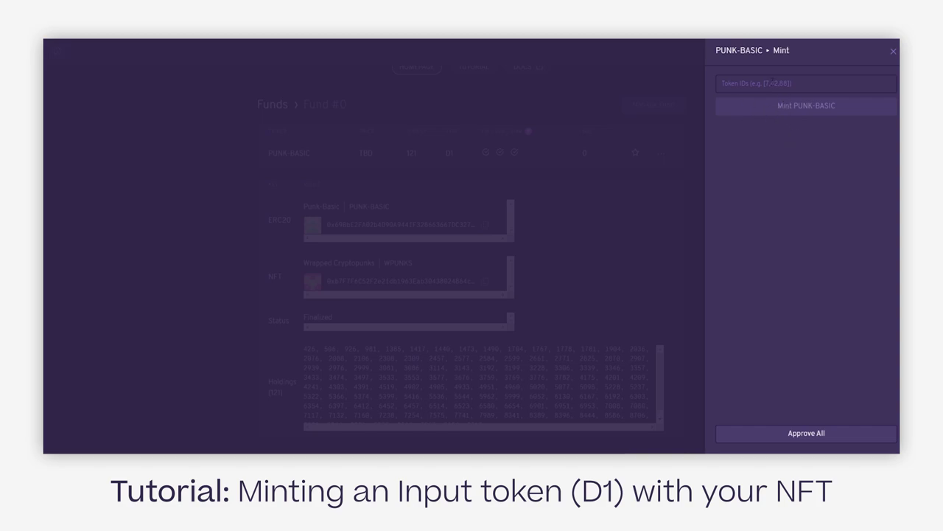
click(812, 87)
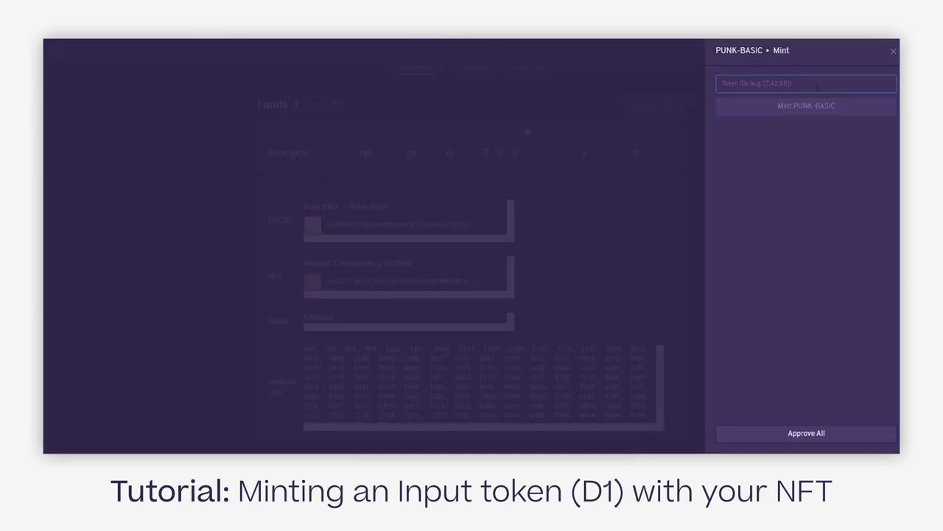
- Enter token ID 8144 in the Mint panel and request approval to transfer the WPUNKS
text(8144)
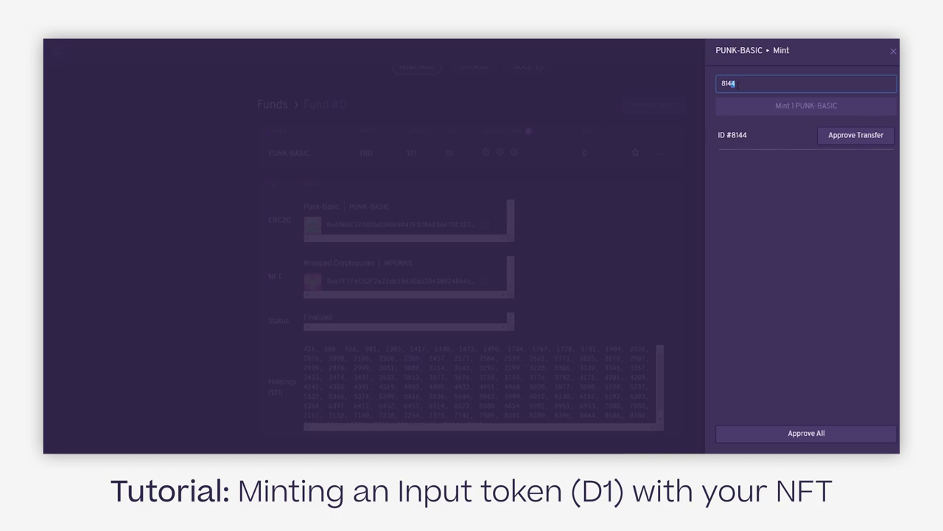
key(BackSpace)
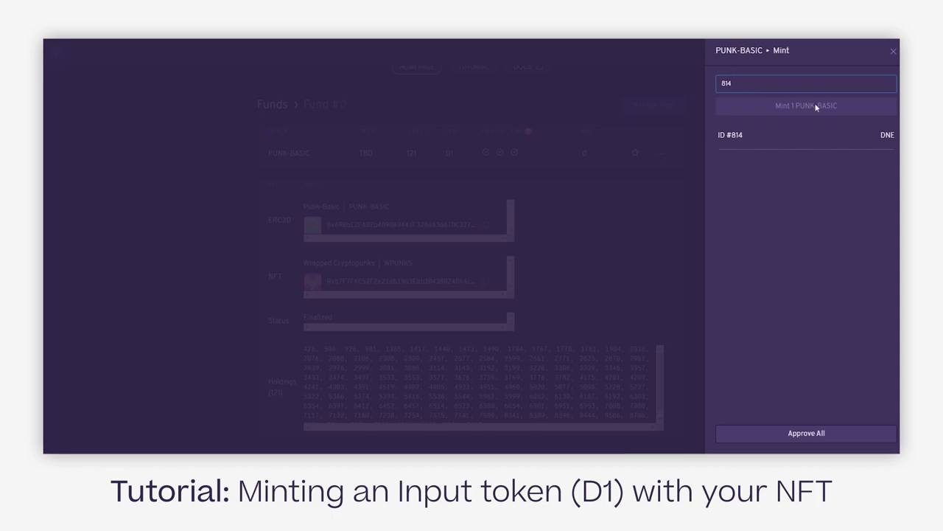
double_click(887, 135)
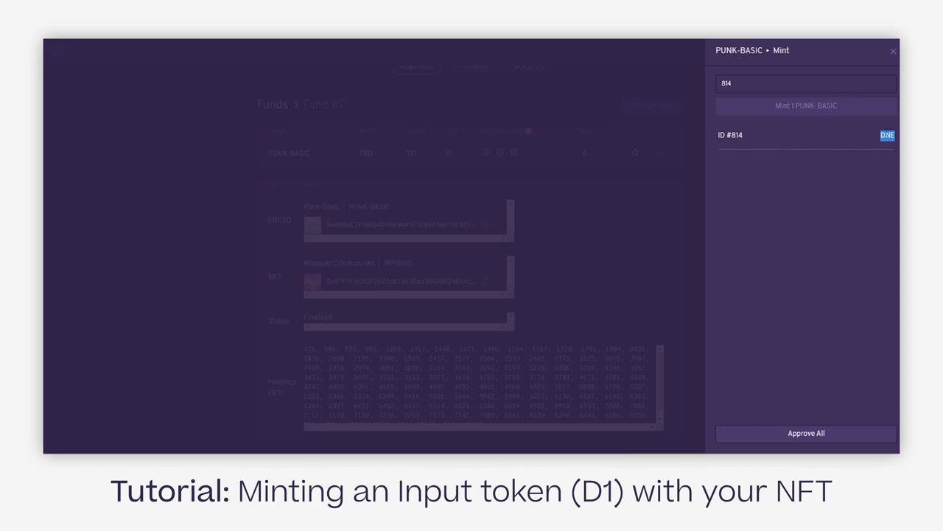
click(770, 87)
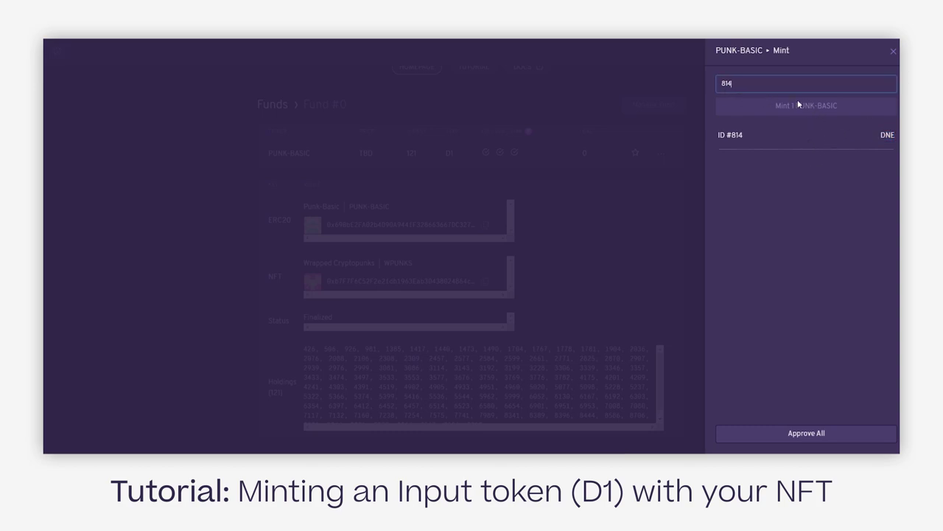
text(4)
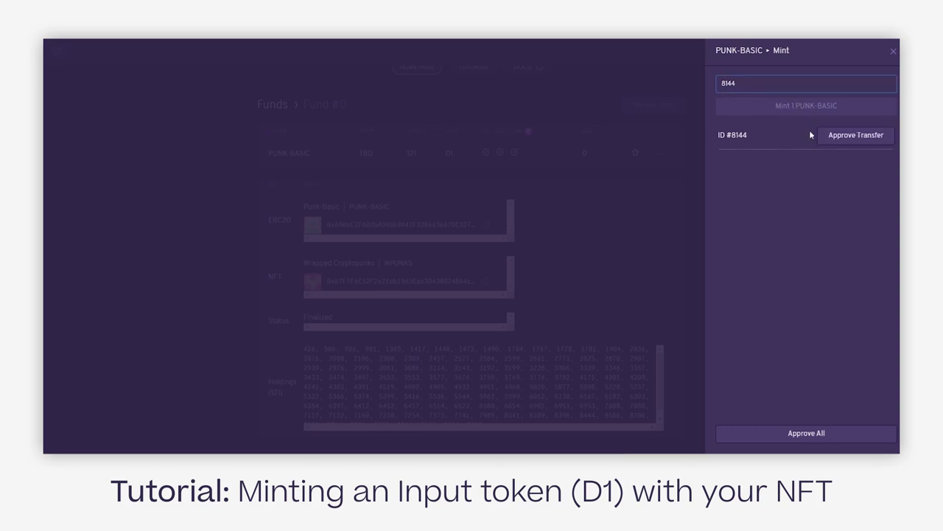
click(871, 140)
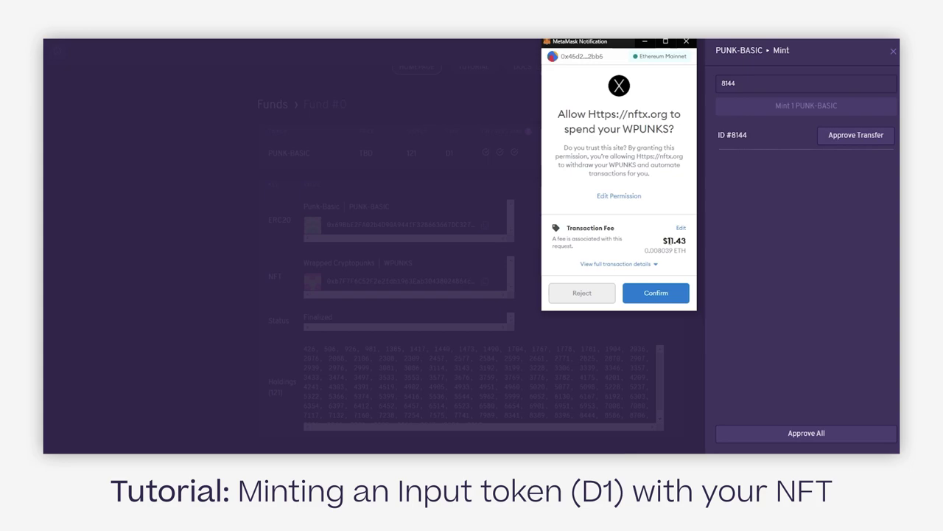
- Approve WPUNKS spending for punk #8144 in MetaMask using the Fast gas fee
click(681, 228)
click(669, 149)
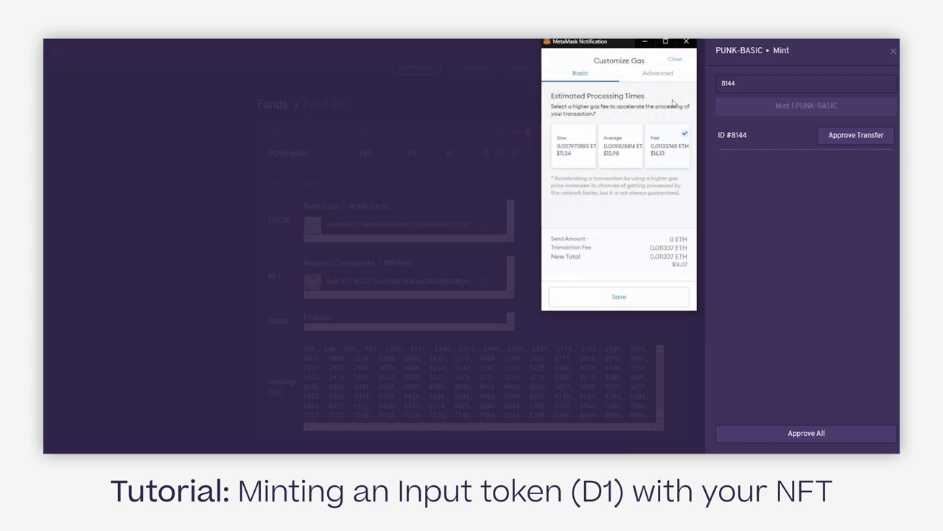
click(622, 297)
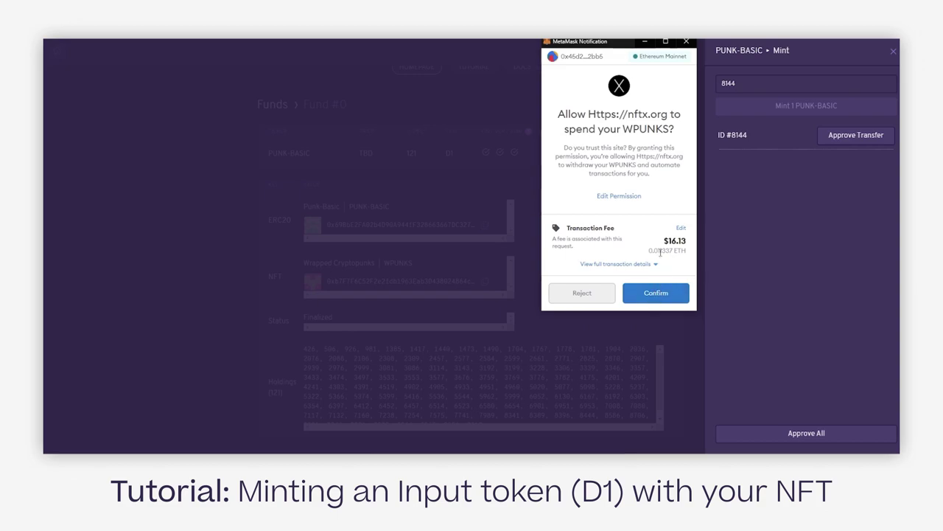
drag(660, 250, 673, 254)
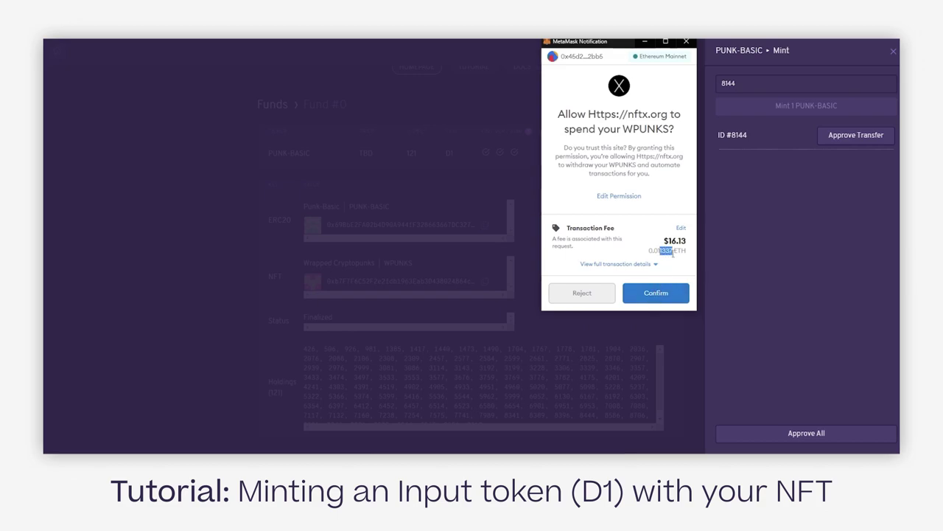
click(667, 296)
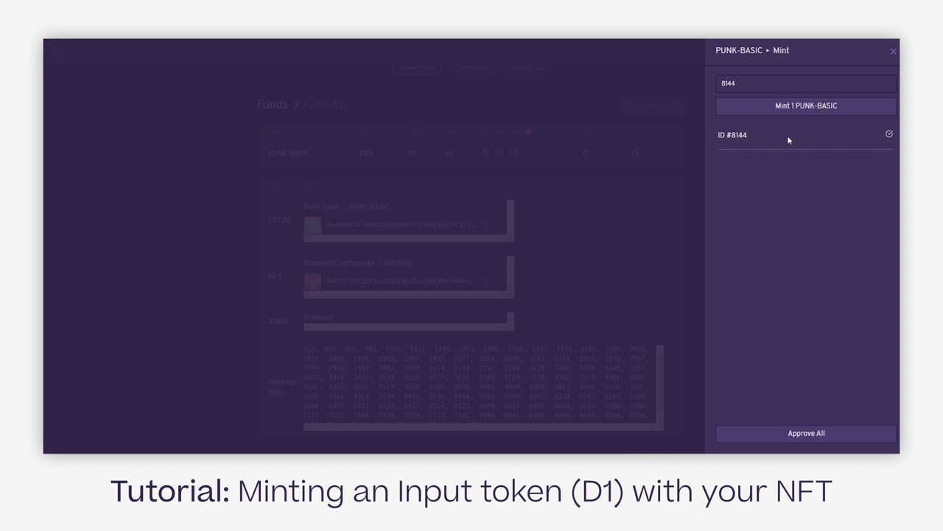
- Start minting 1 PUNK-BASIC from punk #8144, bringing up the MetaMask confirmation
double_click(728, 83)
click(756, 118)
click(746, 110)
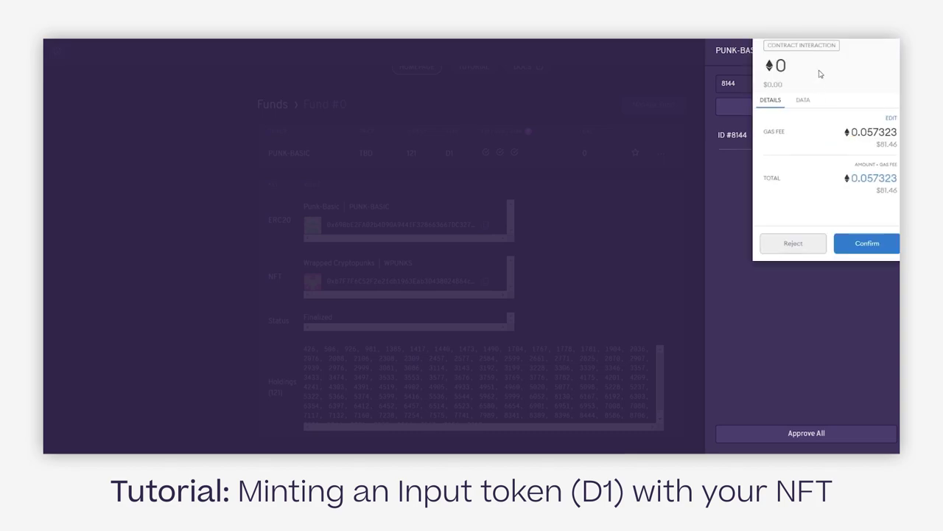
drag(821, 0, 616, 52)
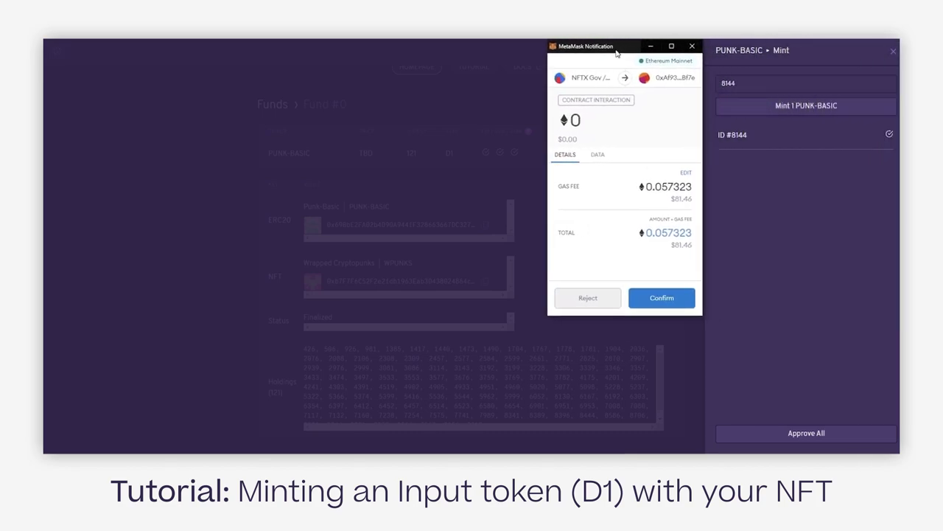
- Set the mint transaction's gas speed to Average and confirm it
click(685, 174)
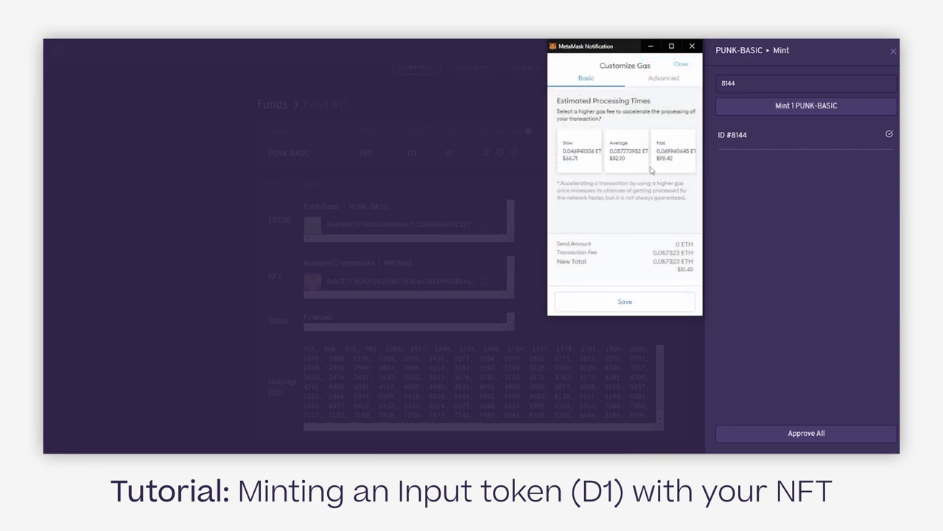
click(661, 85)
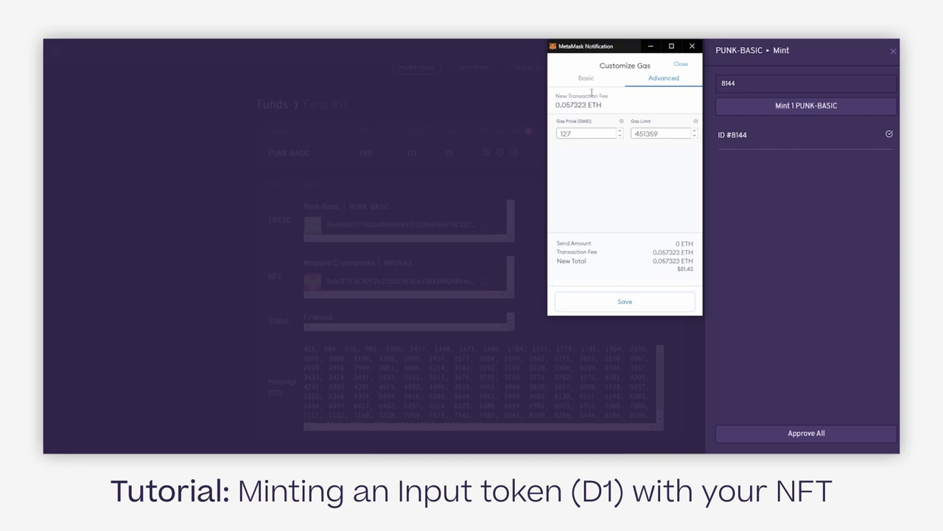
click(587, 78)
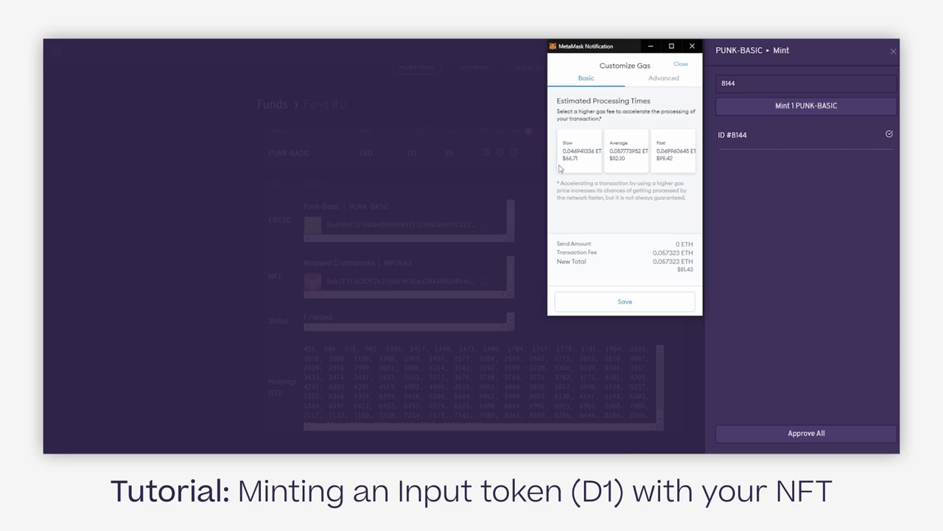
click(632, 160)
click(642, 306)
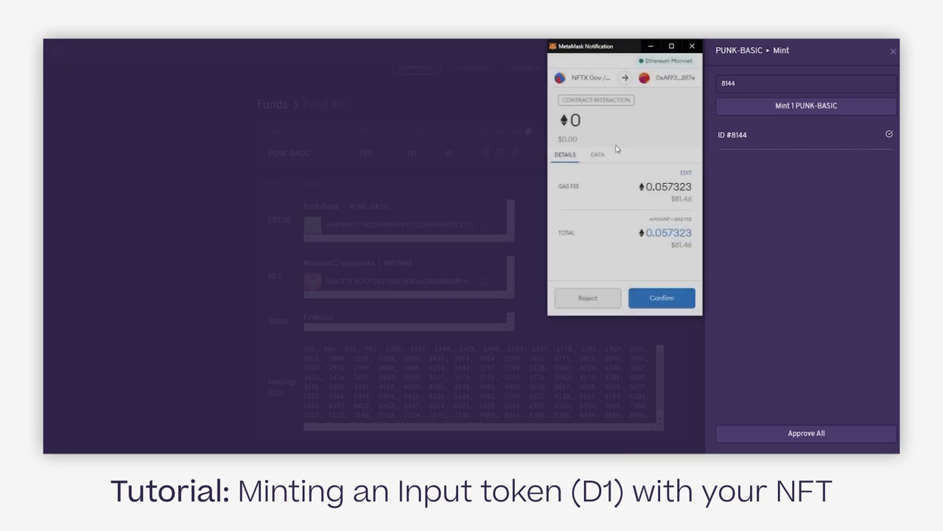
click(650, 300)
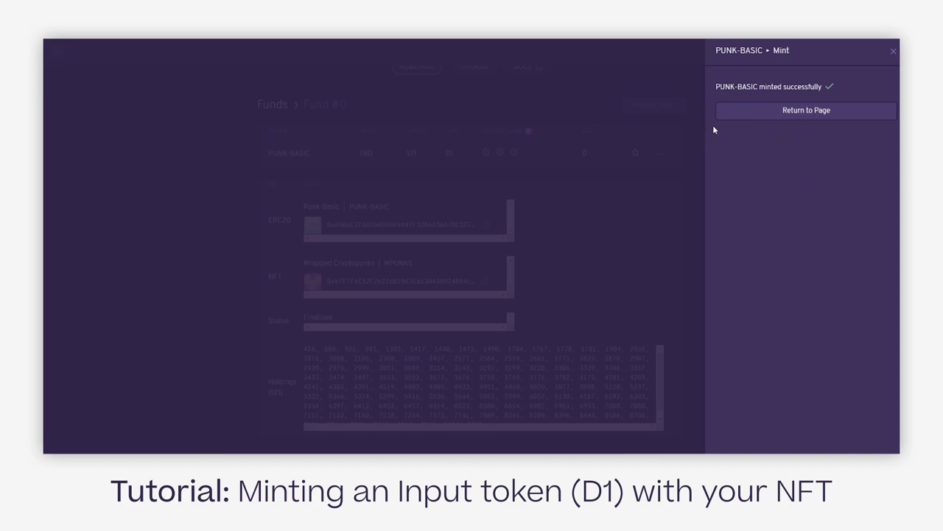
- Close the Mint panel with Return to Page to see the PUNK-BASIC balance of 1
click(809, 117)
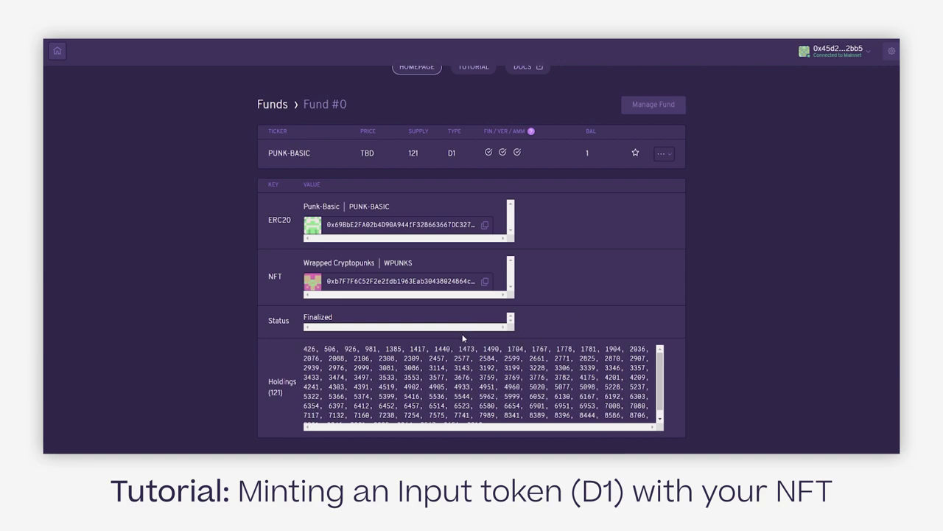
scroll(442, 370, down, 1)
scroll(443, 370, up, 1)
scroll(707, 361, down, 1)
scroll(618, 339, down, 1)
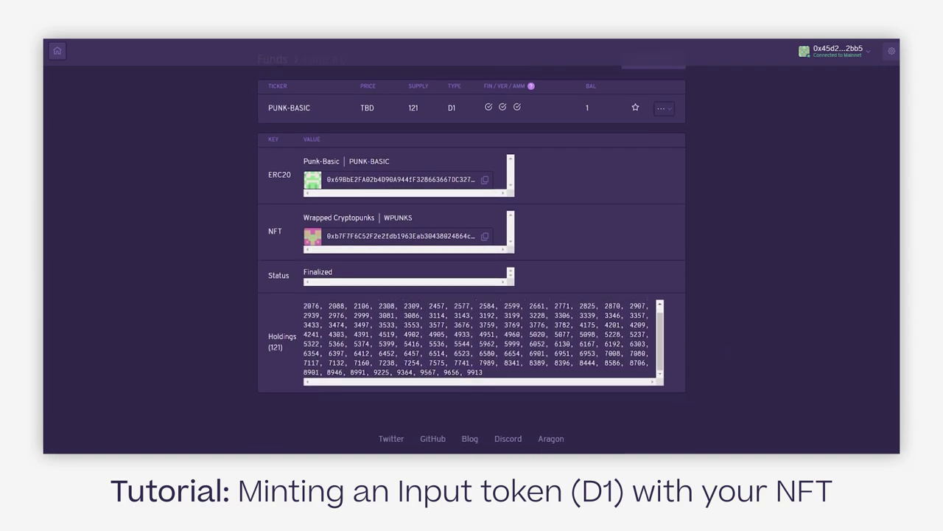
scroll(705, 362, up, 1)
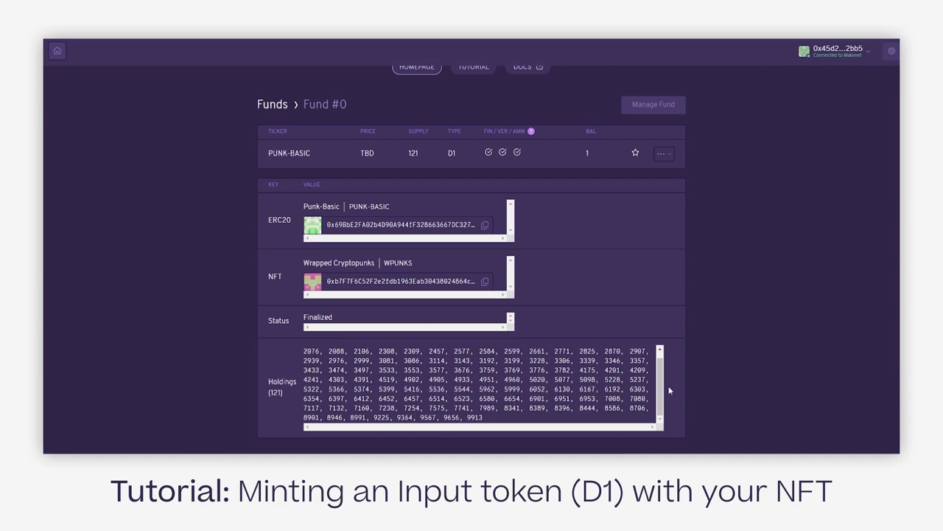
click(665, 156)
click(667, 158)
scroll(606, 196, up, 1)
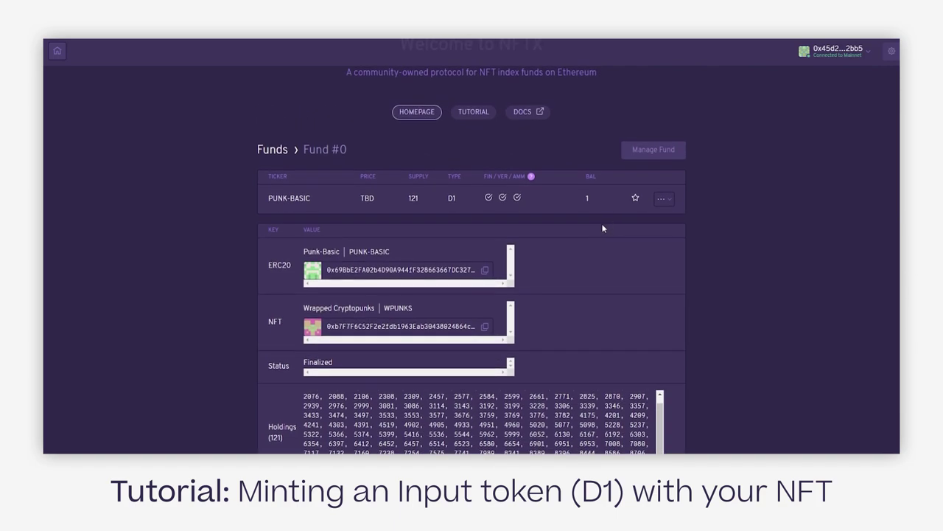